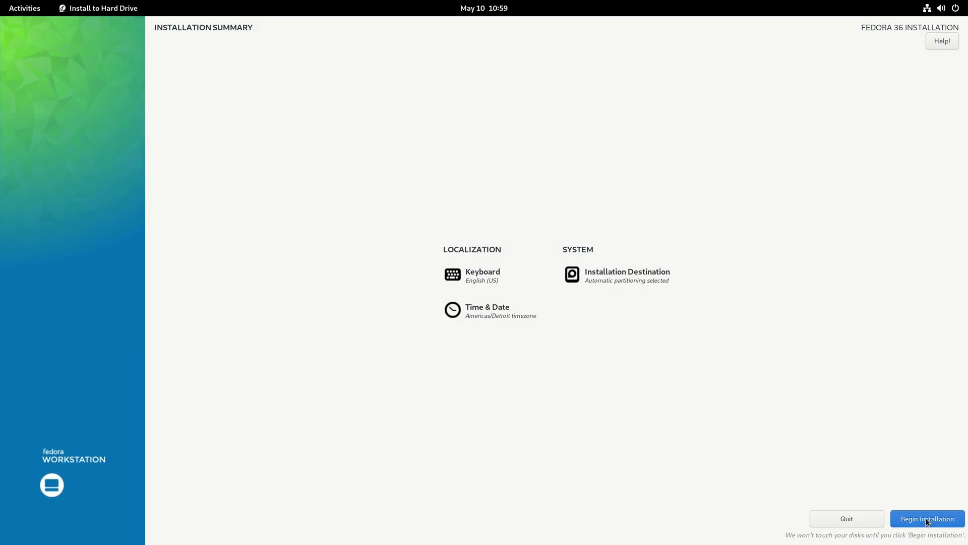
# Step: Begin the Fedora 36 installation with automatic partitioning on the chosen destination disk
pyautogui.click(924, 515)
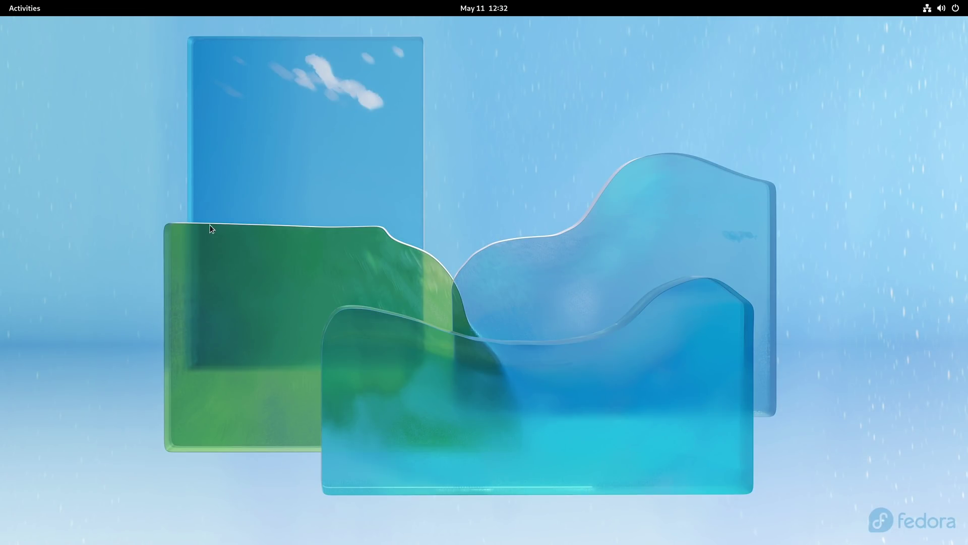
# Step: Launch Software from the Activities dash and download the available system updates from Updates
pyautogui.click(36, 9)
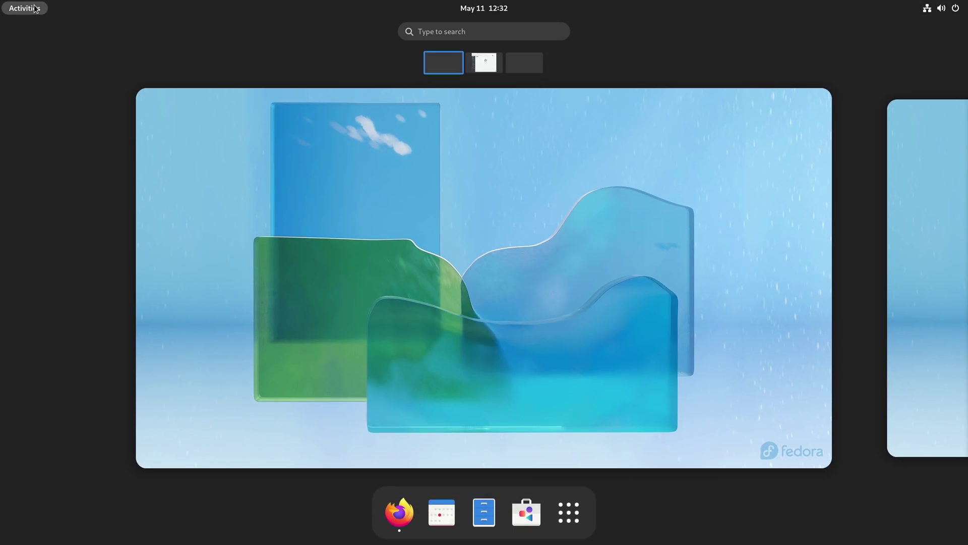
pyautogui.click(536, 527)
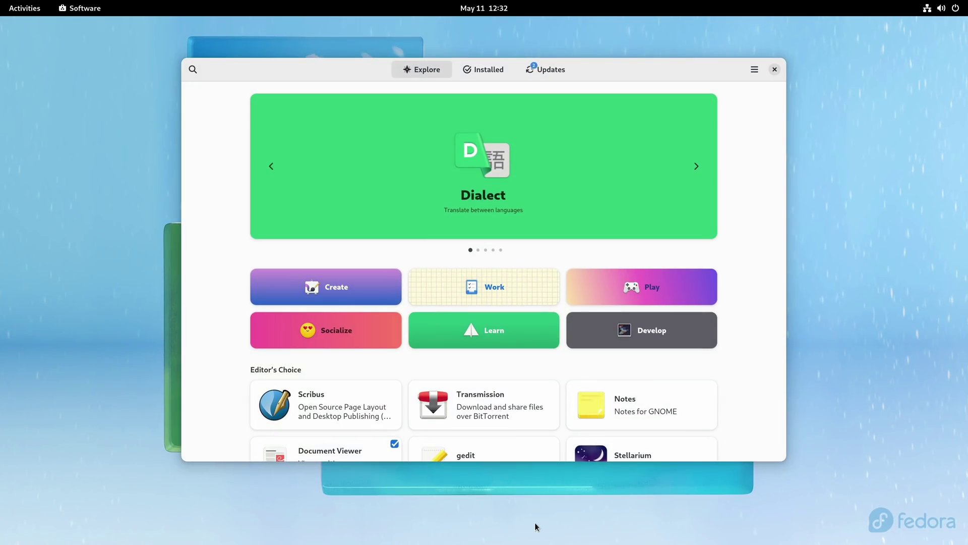
pyautogui.click(547, 69)
pyautogui.click(619, 103)
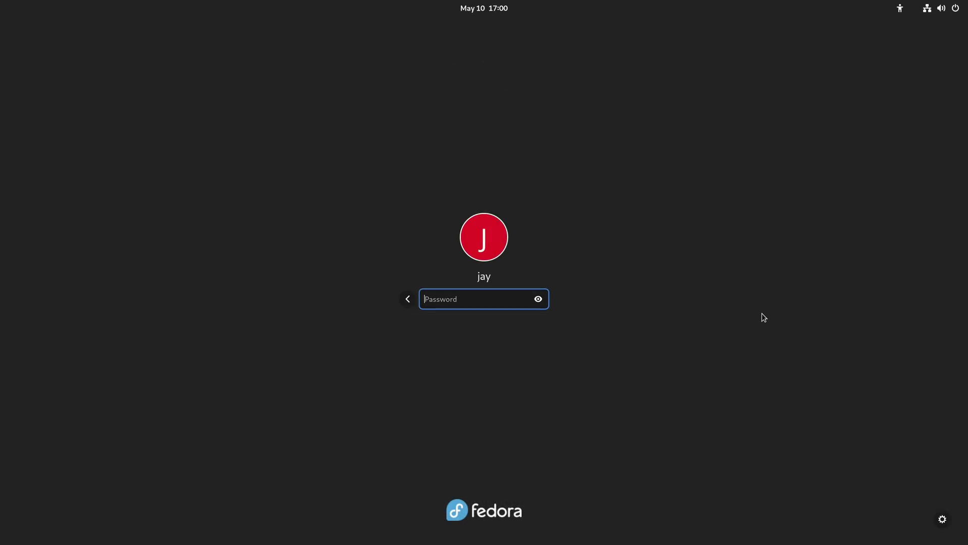
# Step: Sign in at the GNOME login screen with the account password
pyautogui.write('••••••••')
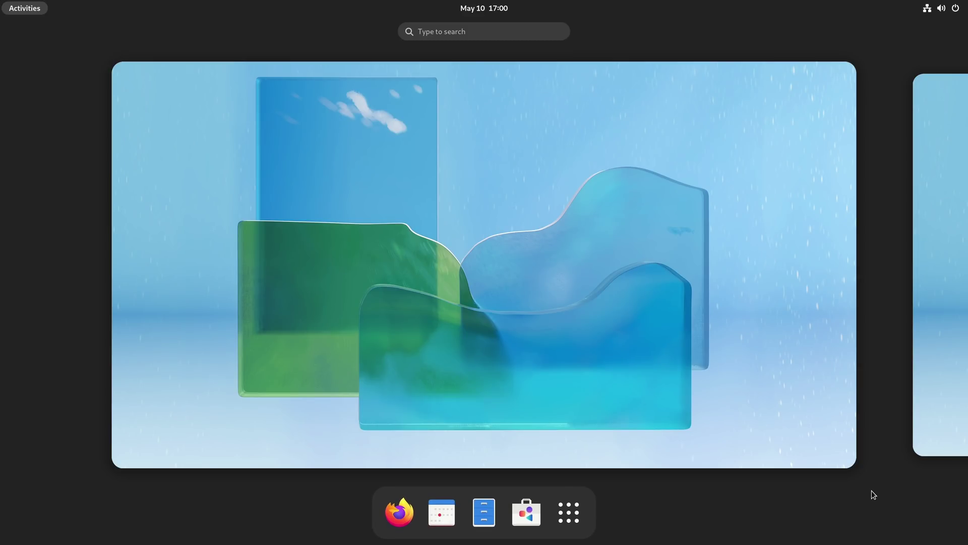
# Step: Leave the Activities overview to return to the desktop
pyautogui.click(806, 387)
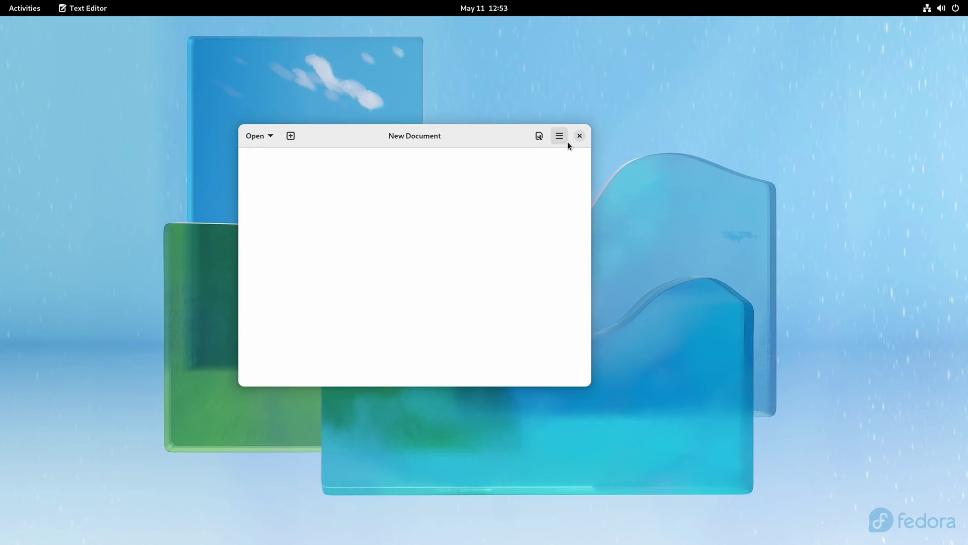
# Step: View the Text Editor's version and credits, then dismiss them
pyautogui.click(564, 140)
pyautogui.click(570, 406)
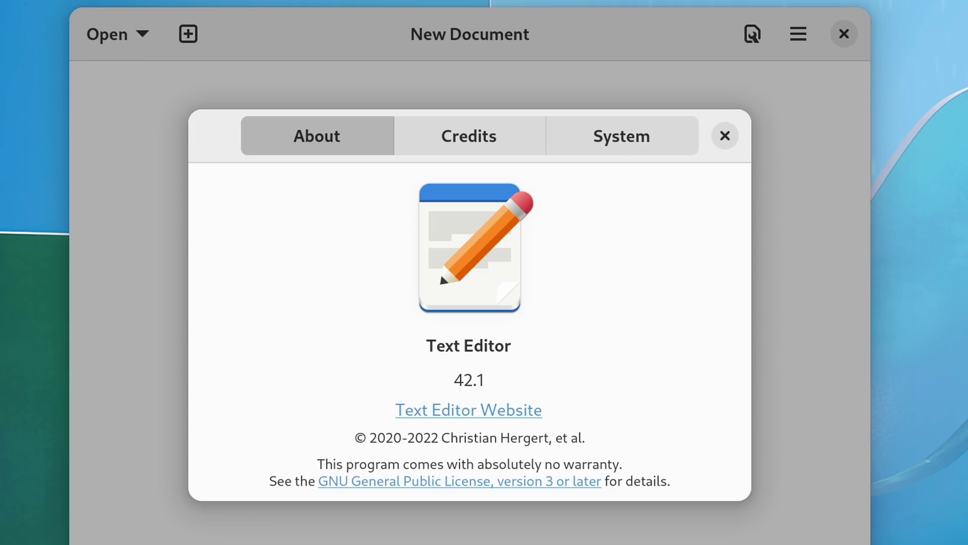
pyautogui.press('Escape')
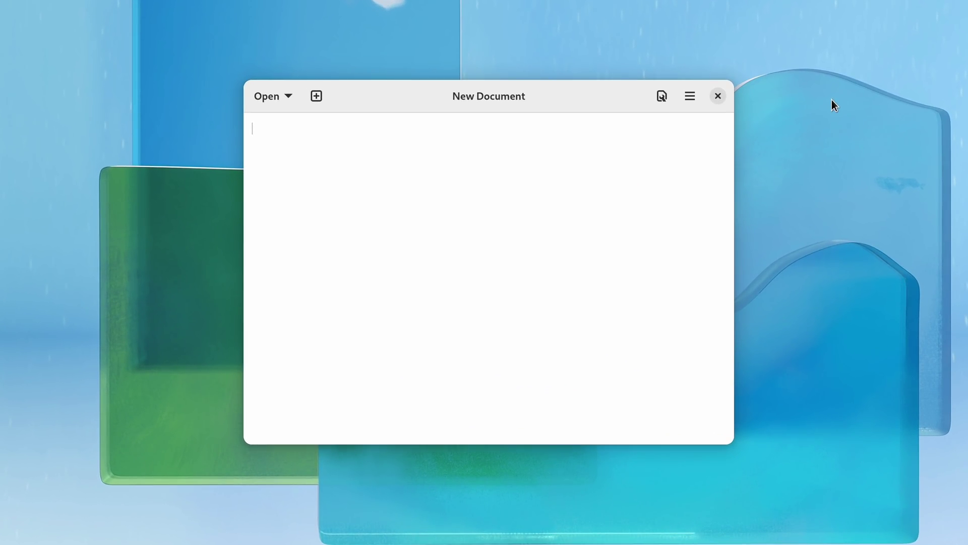
# Step: Type 'Hello world!!!' into the draft and switch the editor to the dark style
pyautogui.write('Hello world')
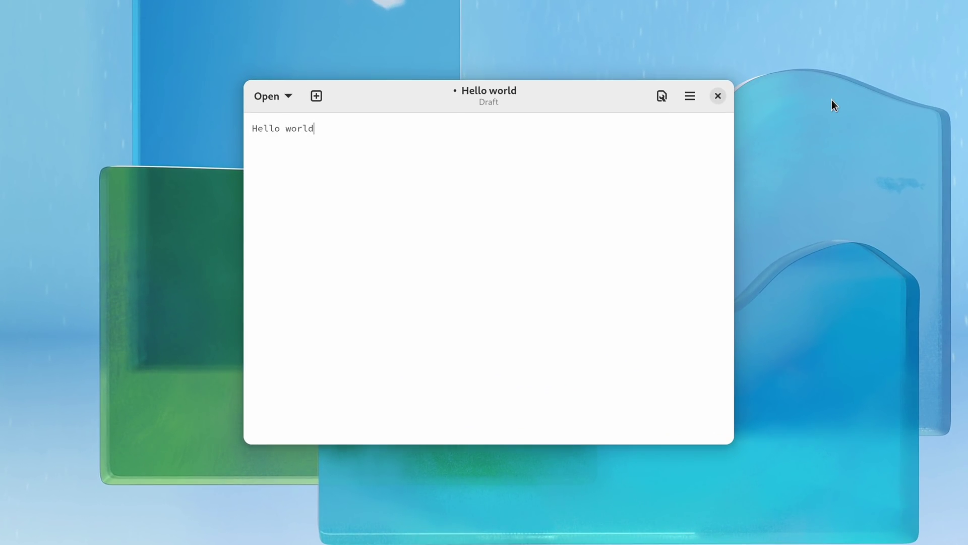
pyautogui.write('!!!')
pyautogui.click(690, 99)
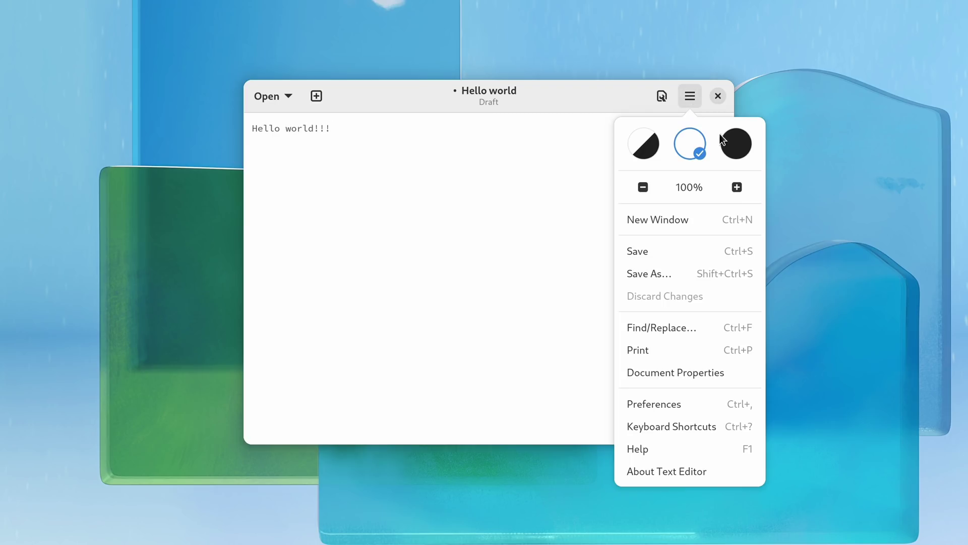
pyautogui.click(747, 158)
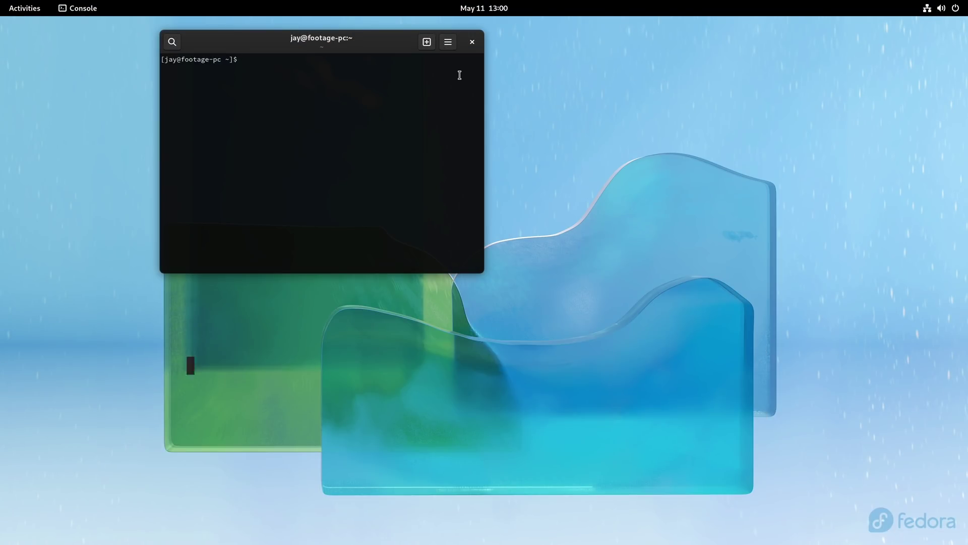
# Step: Show Console's version information, then launch GNOME Terminal and show its version information
pyautogui.click(447, 41)
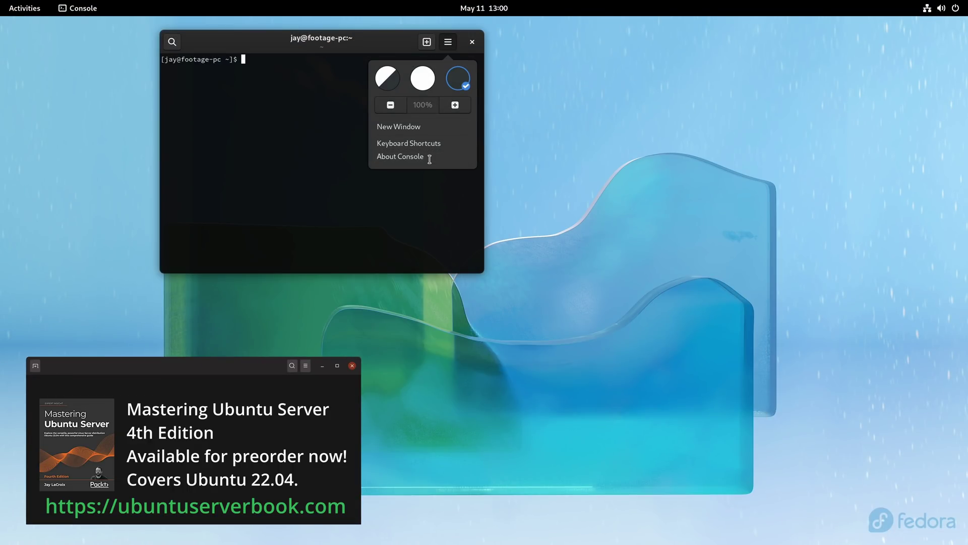
pyautogui.click(403, 157)
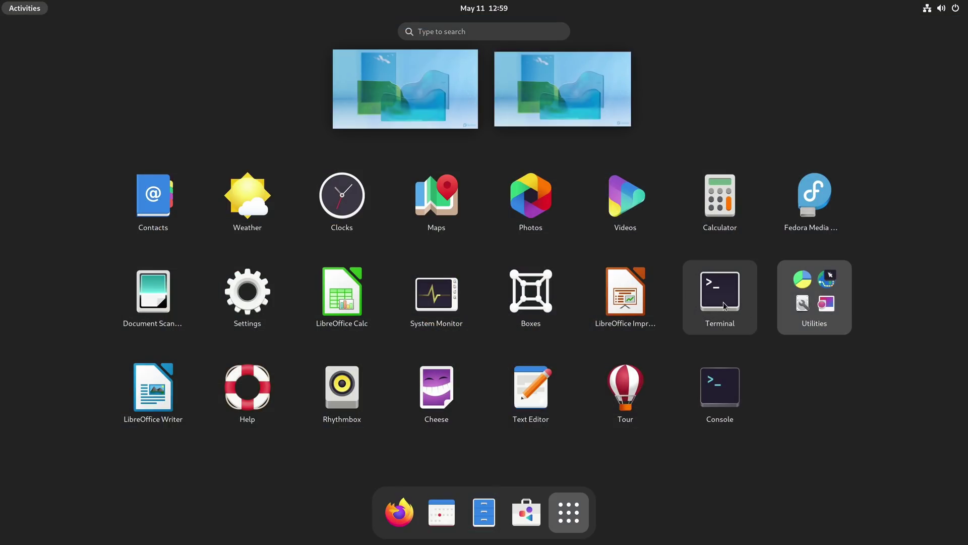
pyautogui.click(721, 301)
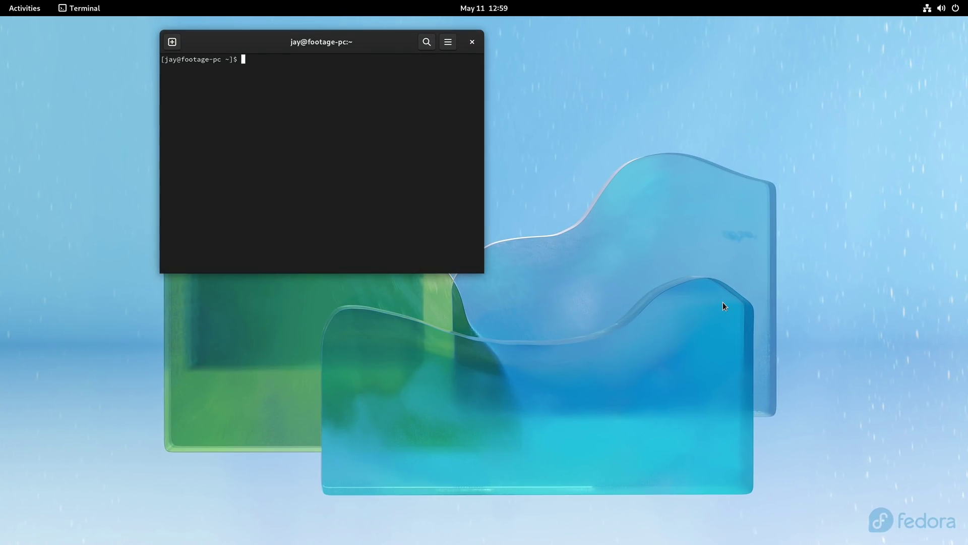
pyautogui.click(450, 43)
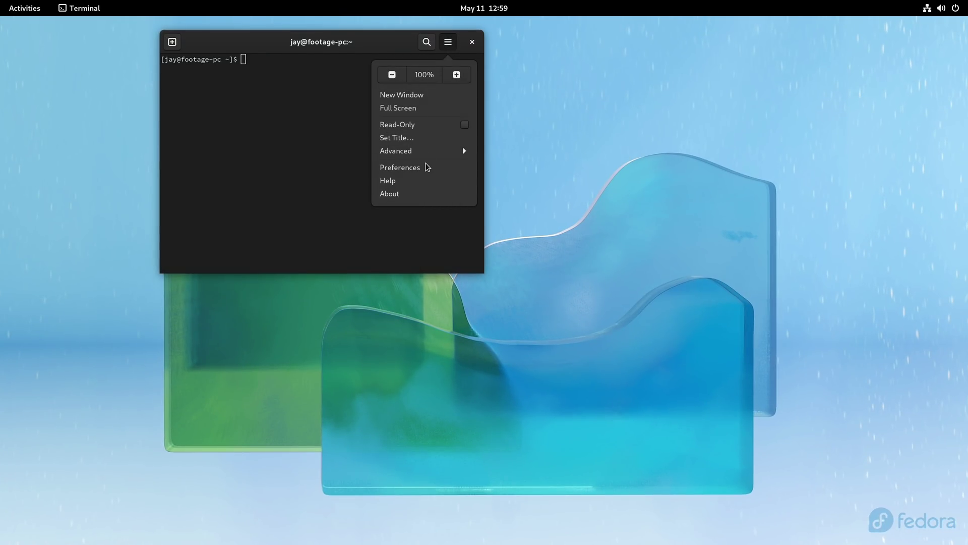
pyautogui.click(423, 194)
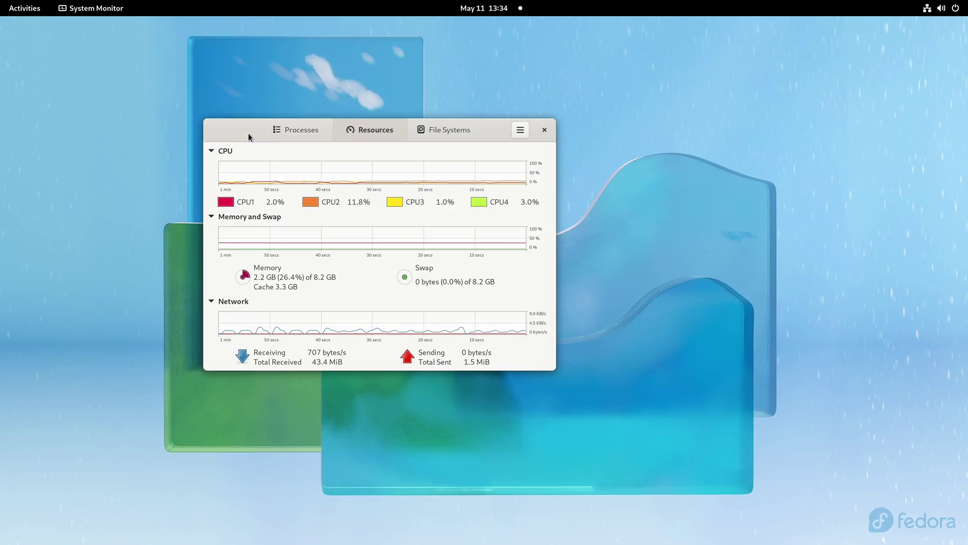
# Step: Move to the next empty workspace from Activities and launch Disks from the dash
pyautogui.press('super')
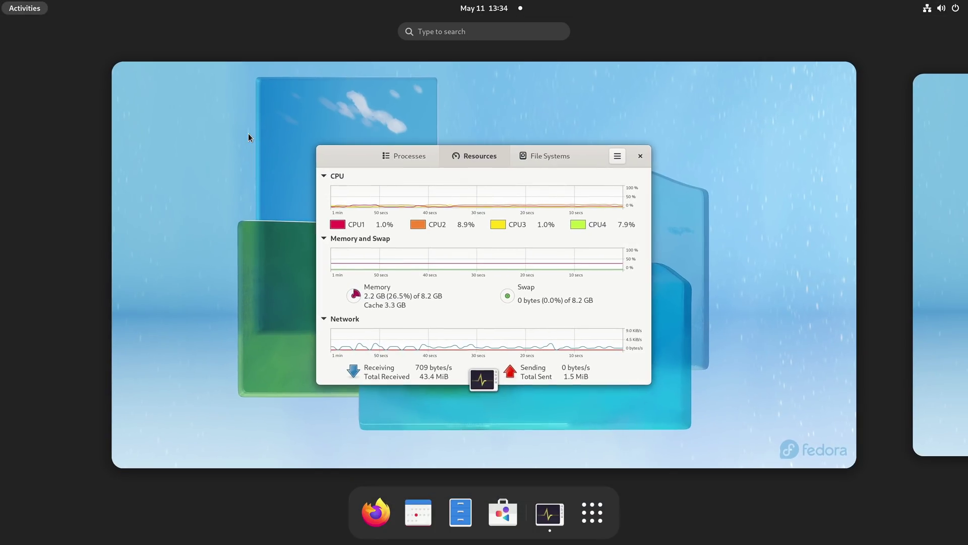
pyautogui.click(936, 313)
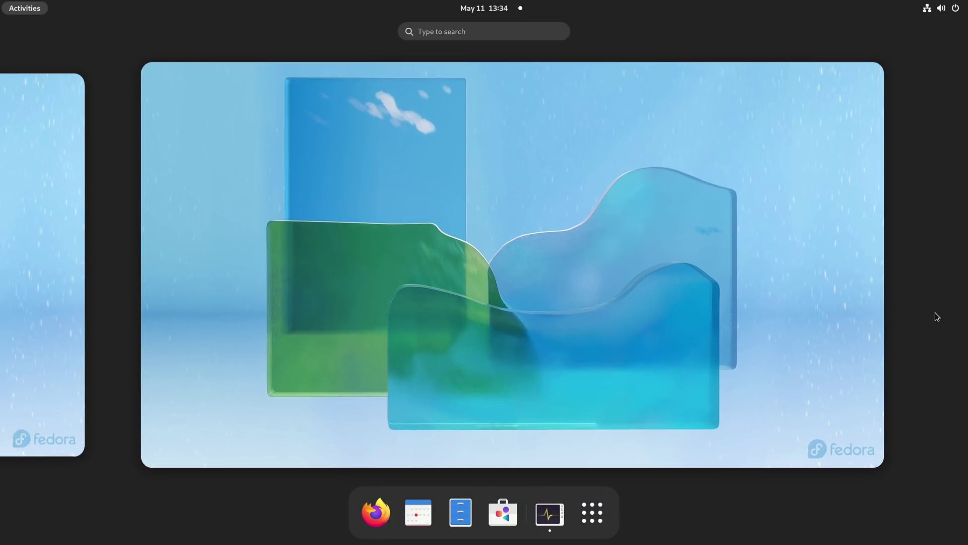
pyautogui.click(461, 512)
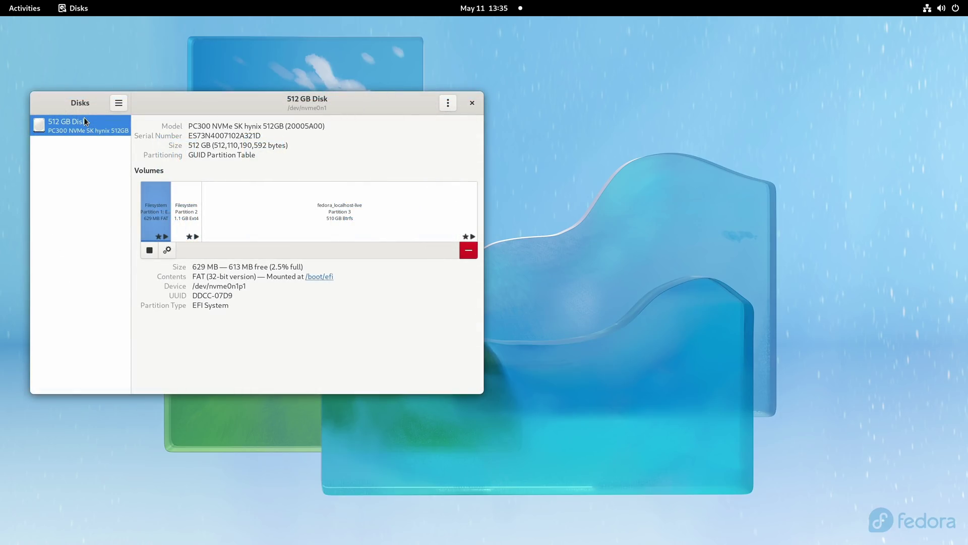
# Step: Select Partition 3 to show the 510 GB Btrfs root volume's details
pyautogui.click(370, 237)
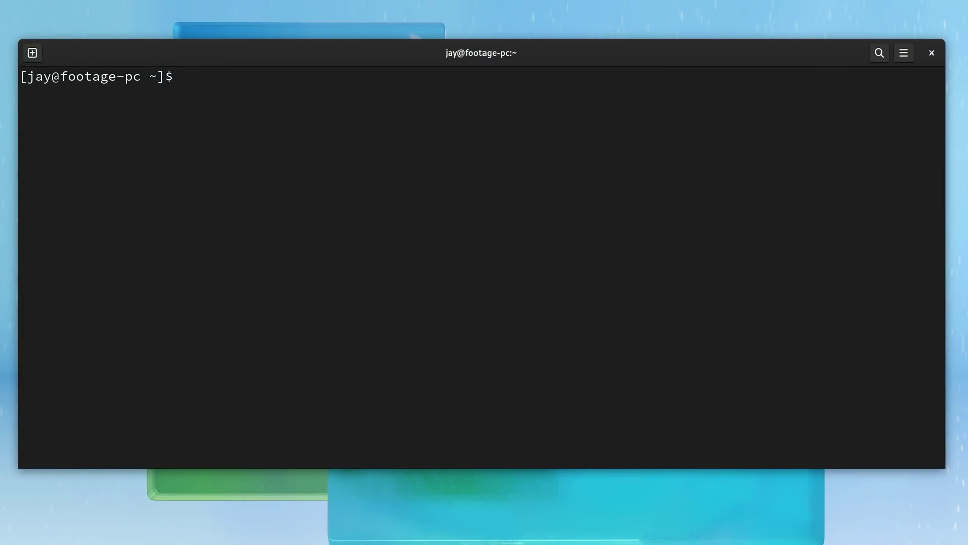
# Step: Create a Btrfs snapshot of /home at /home/home-snapshot-1 with sudo, then enter 'sudo btrfs subvolume list /home'
pyautogui.write('sudo btrfs su')
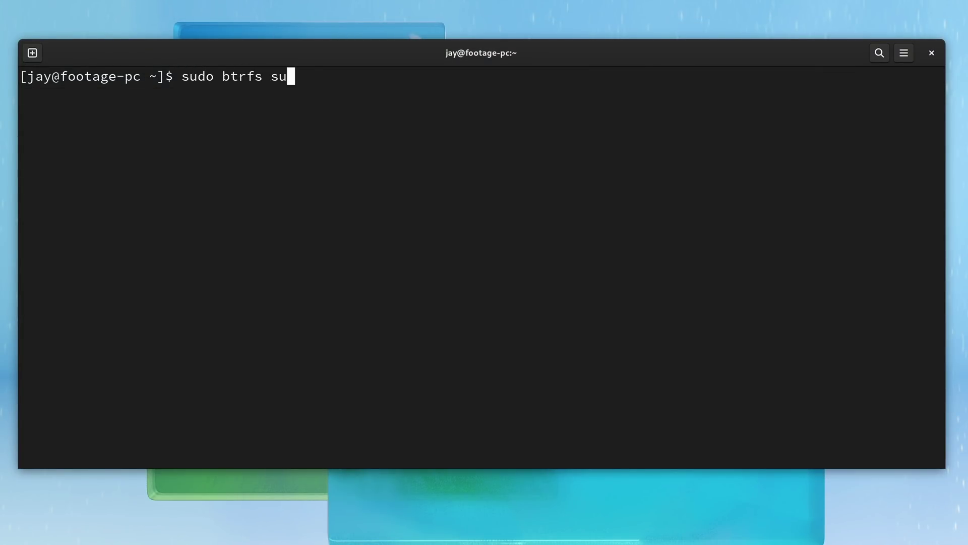
pyautogui.write('bvolume s')
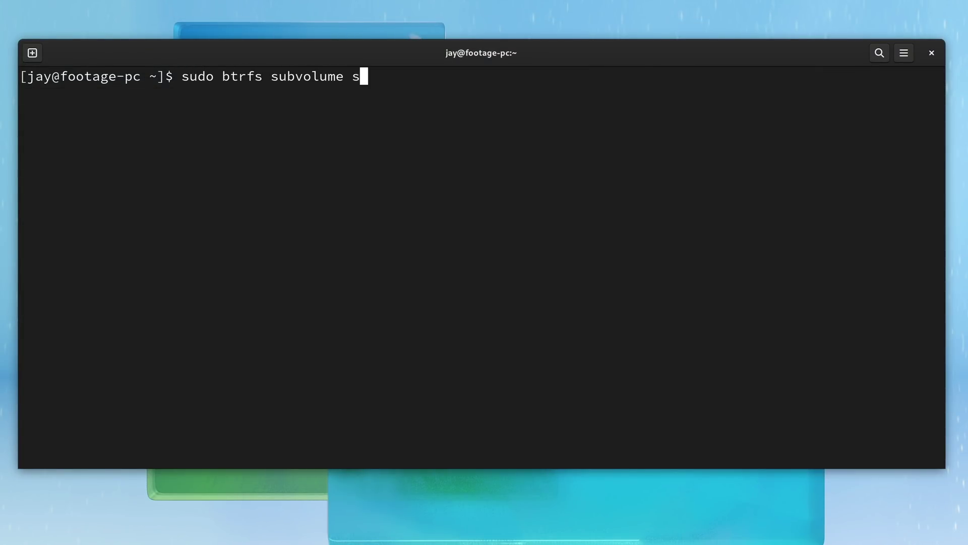
pyautogui.write('napshot /home ')
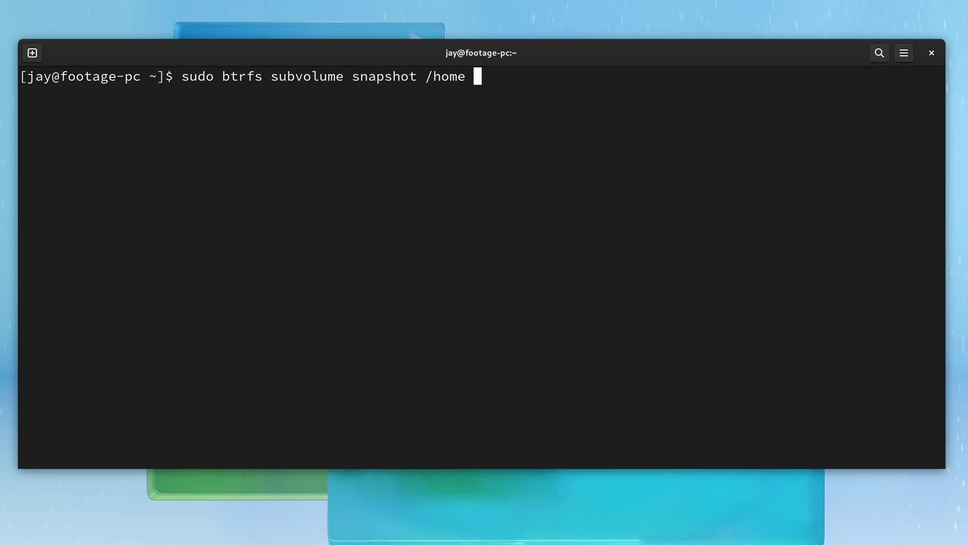
pyautogui.write('/home/h')
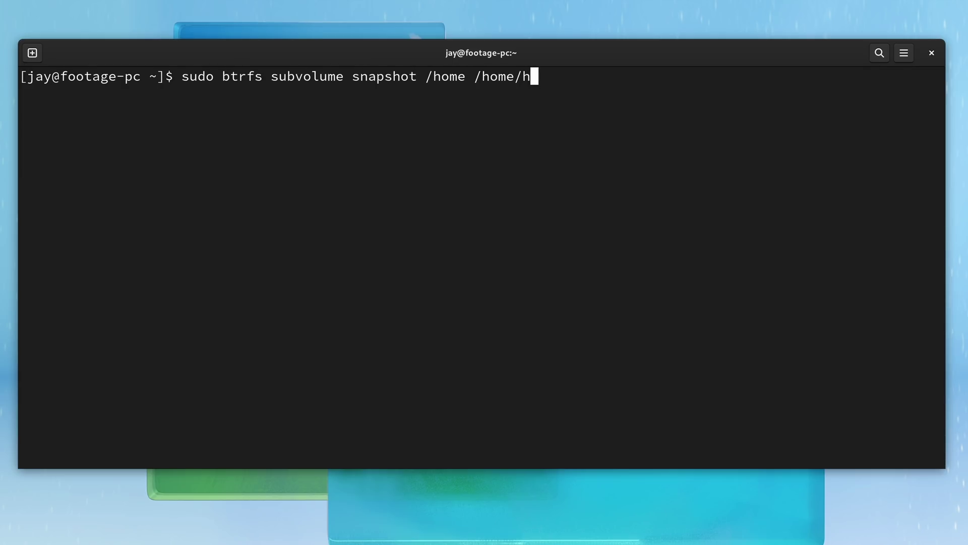
pyautogui.write('ome-snapshot-1')
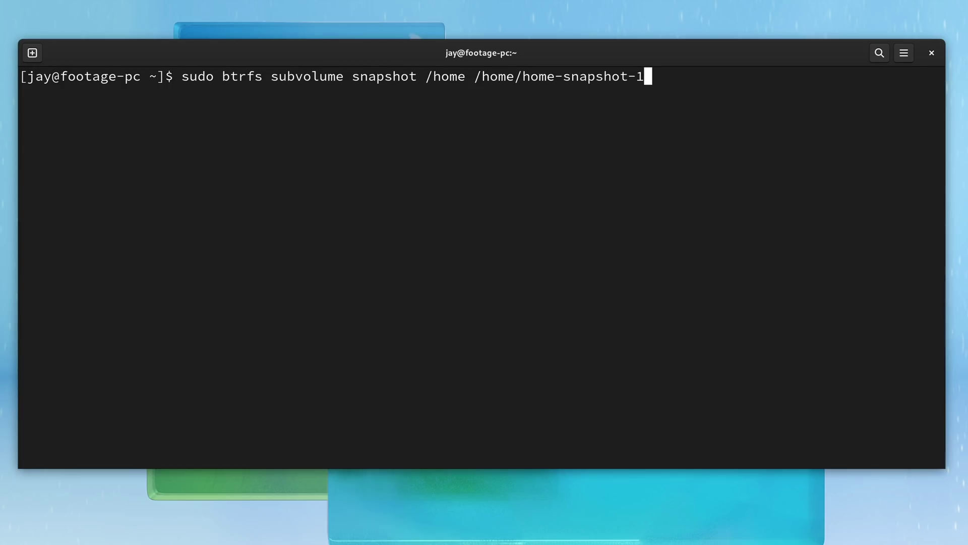
pyautogui.press('Return')
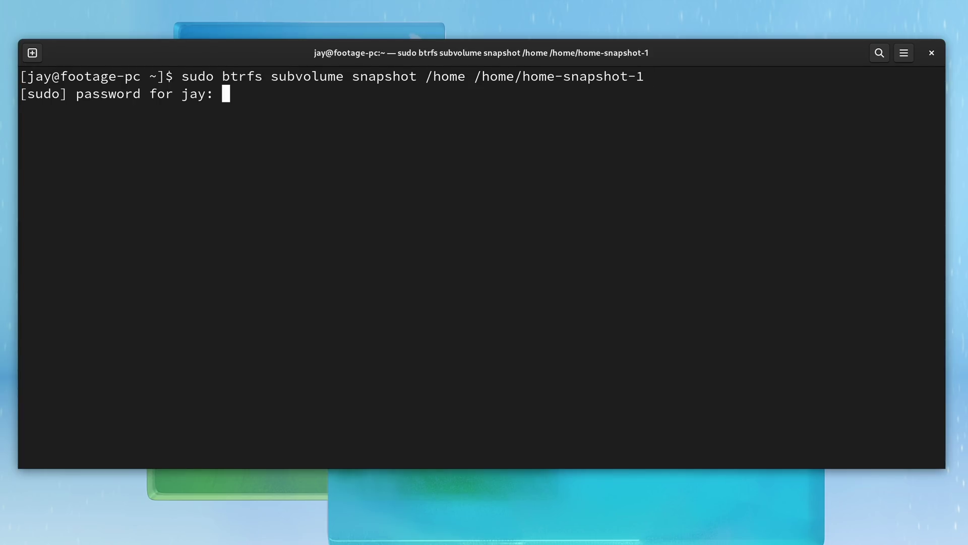
pyautogui.press('Return')
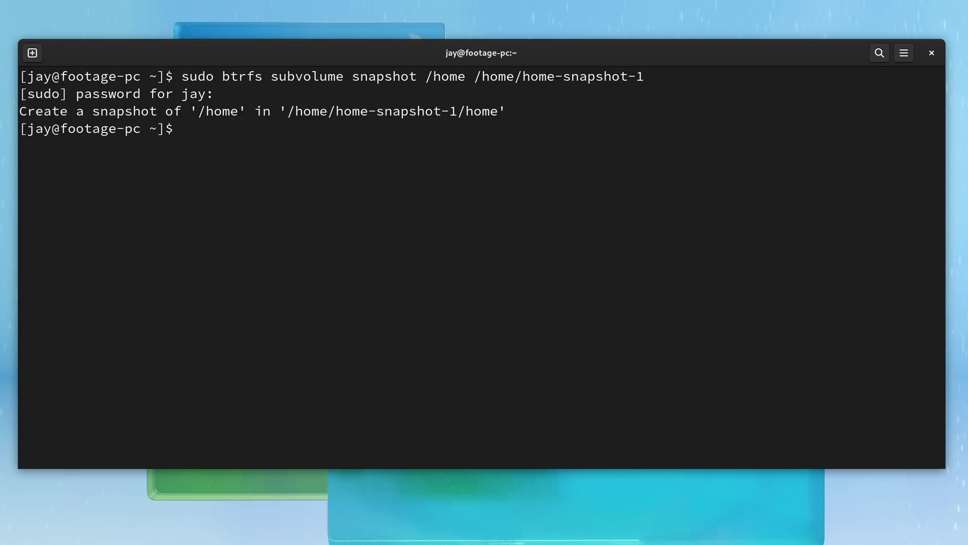
pyautogui.write('sudo btrfs ')
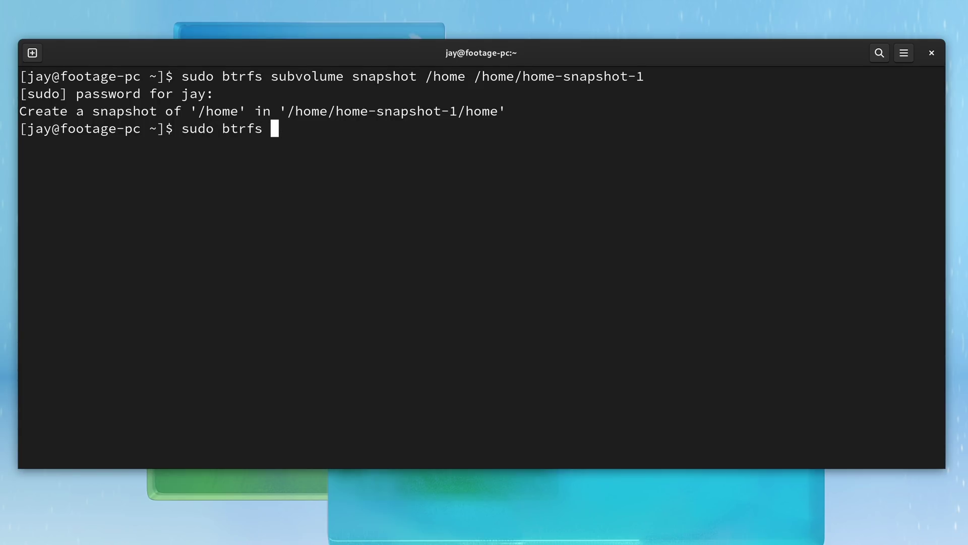
pyautogui.write('subvolume list')
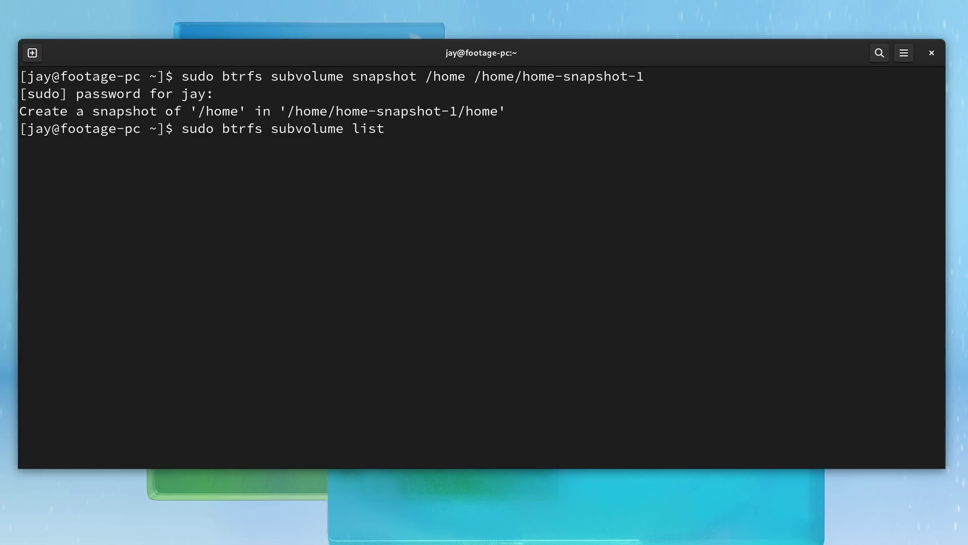
pyautogui.write(' /home')
# Step: Run the /home subvolume listing, then begin the Fedora 36 installation in Anaconda
pyautogui.press('Return')
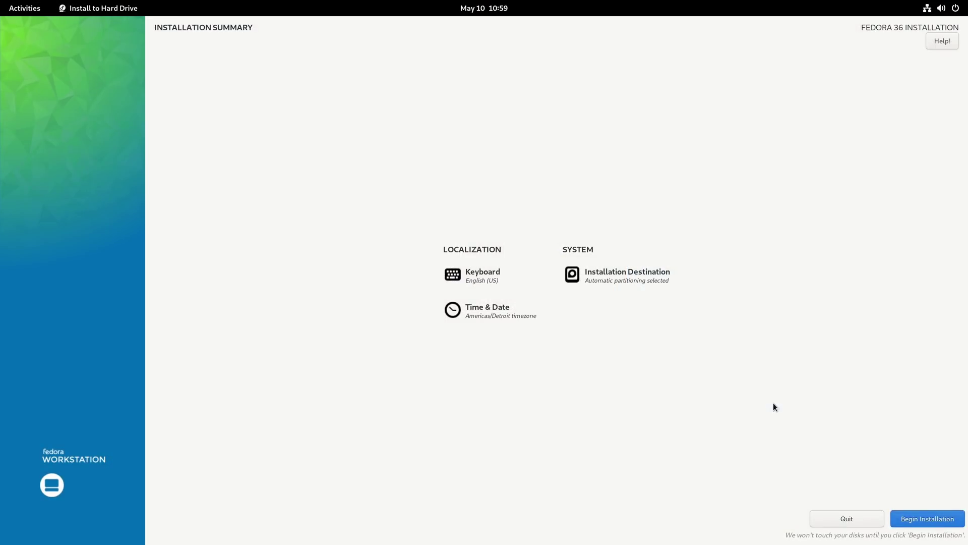
pyautogui.click(924, 514)
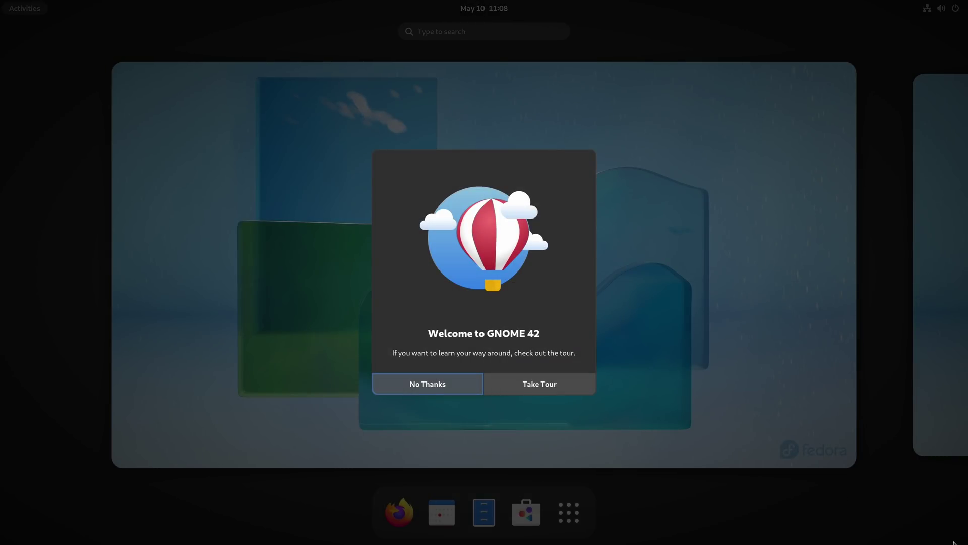
# Step: Go through every GNOME Tour page, from Get an Overview to Left/Right for Workspaces, then close it
pyautogui.click(545, 381)
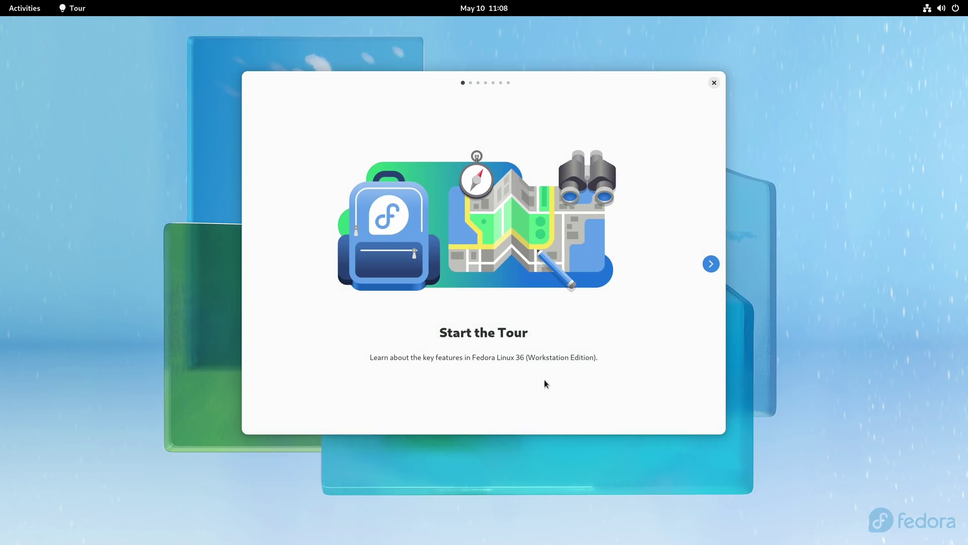
pyautogui.click(710, 263)
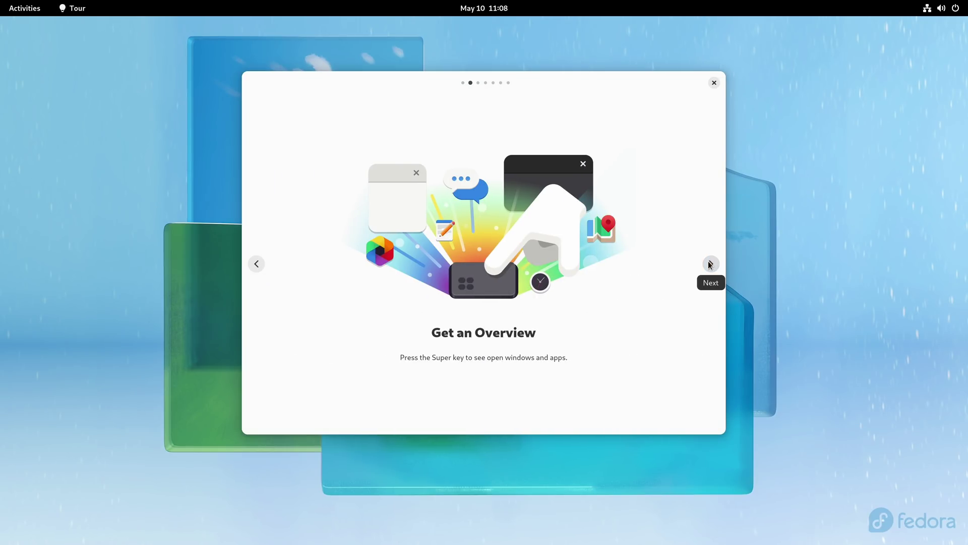
pyautogui.click(710, 264)
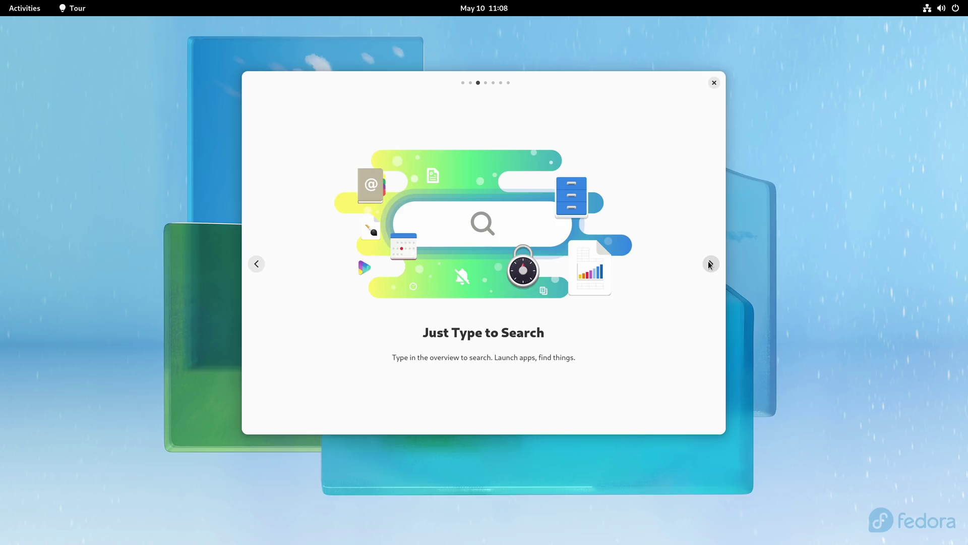
pyautogui.click(711, 263)
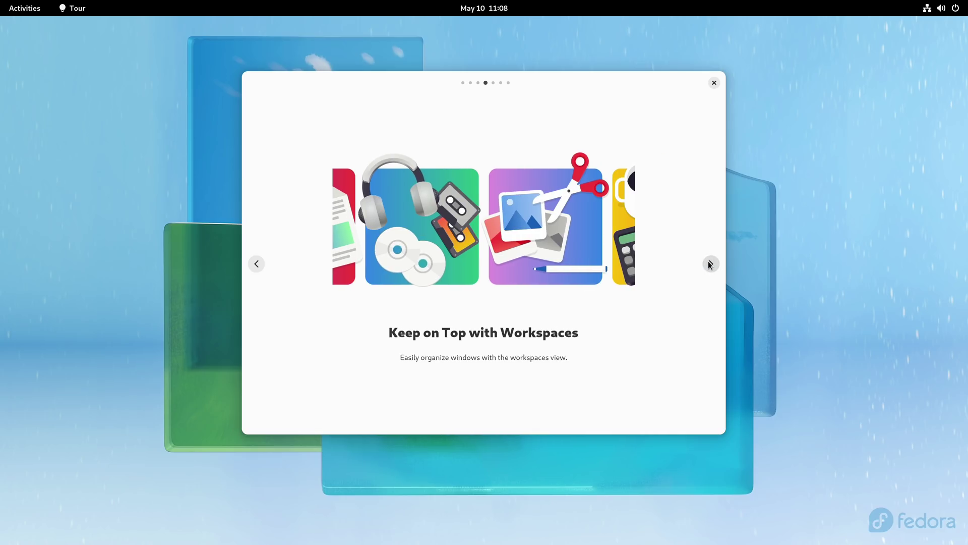
pyautogui.click(710, 264)
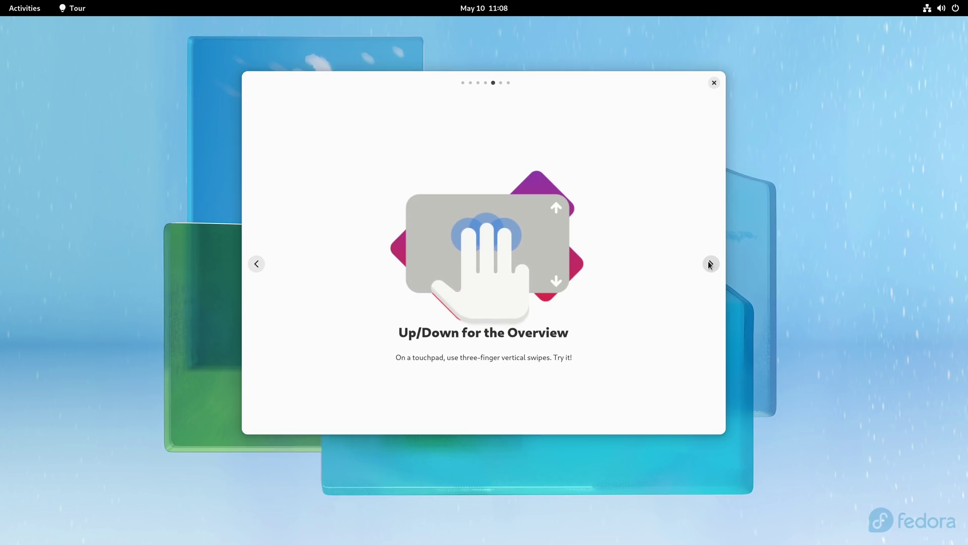
pyautogui.click(710, 263)
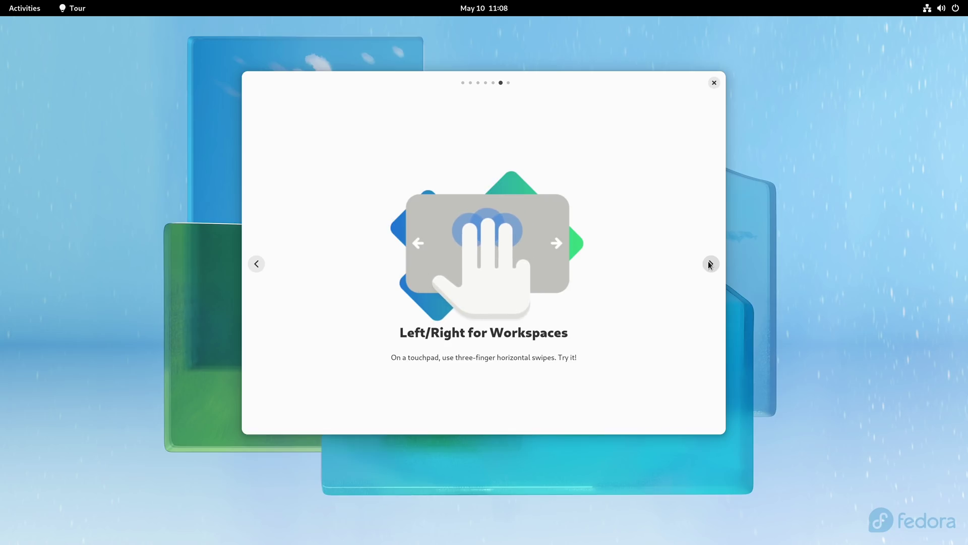
pyautogui.click(710, 264)
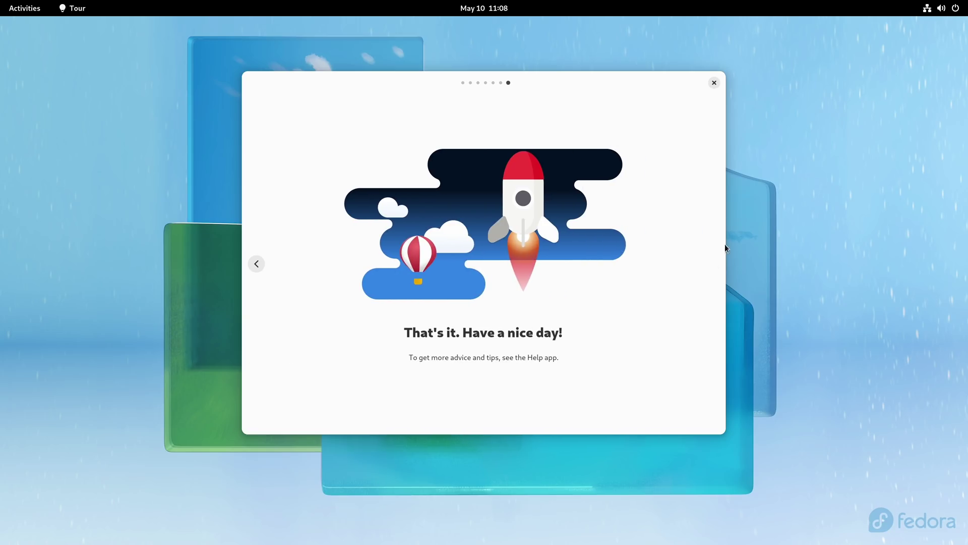
pyautogui.click(714, 83)
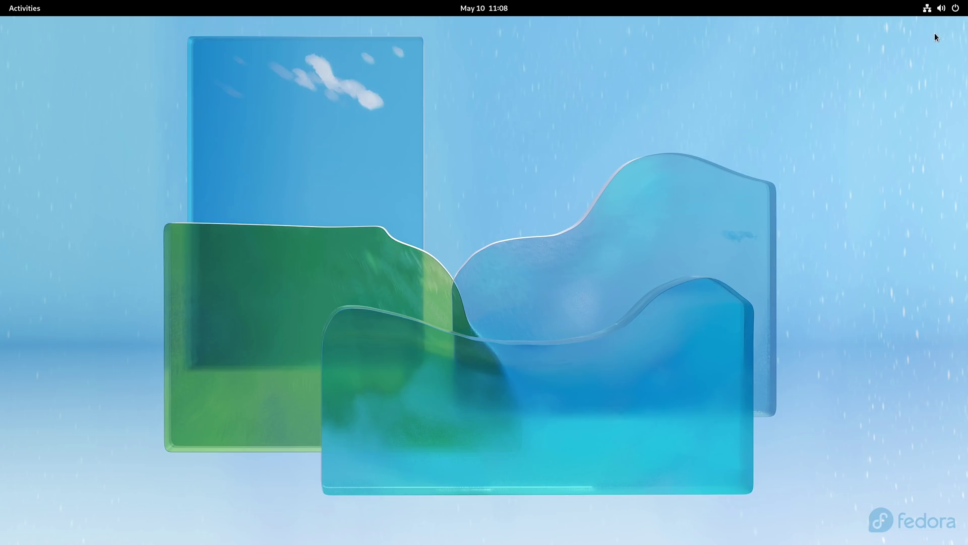
# Step: Open Settings from the system menu and show the About page listing Fedora Linux 36 and GNOME 42.0
pyautogui.click(936, 10)
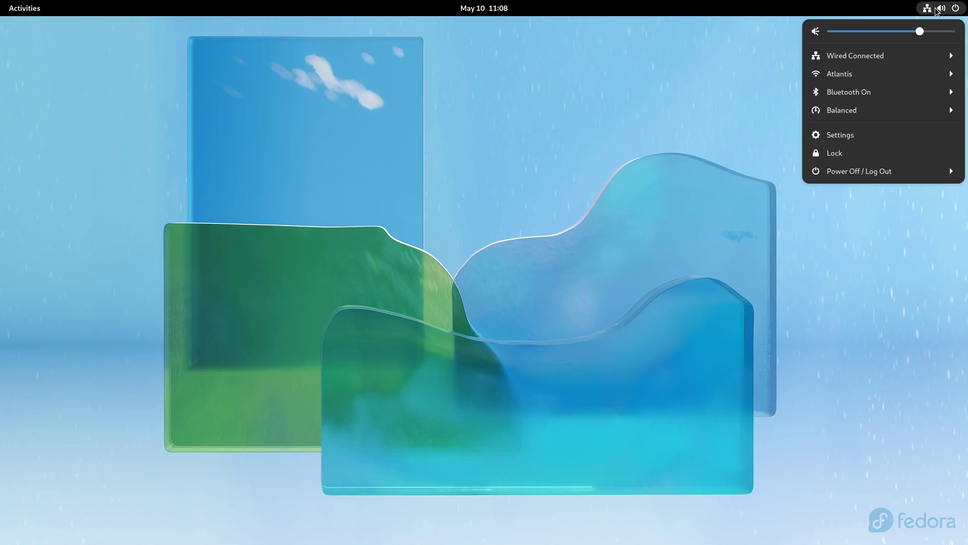
pyautogui.click(846, 138)
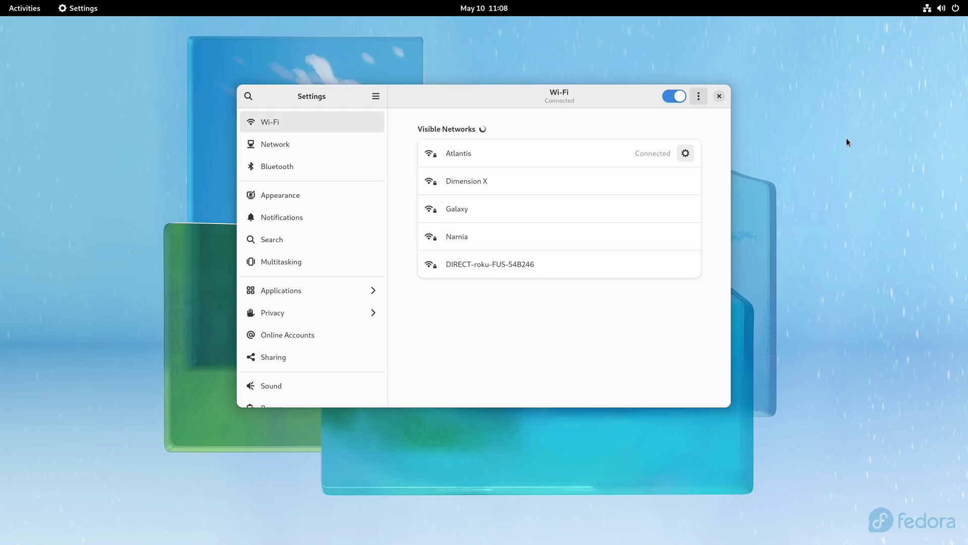
pyautogui.scroll(-10, 361, 283)
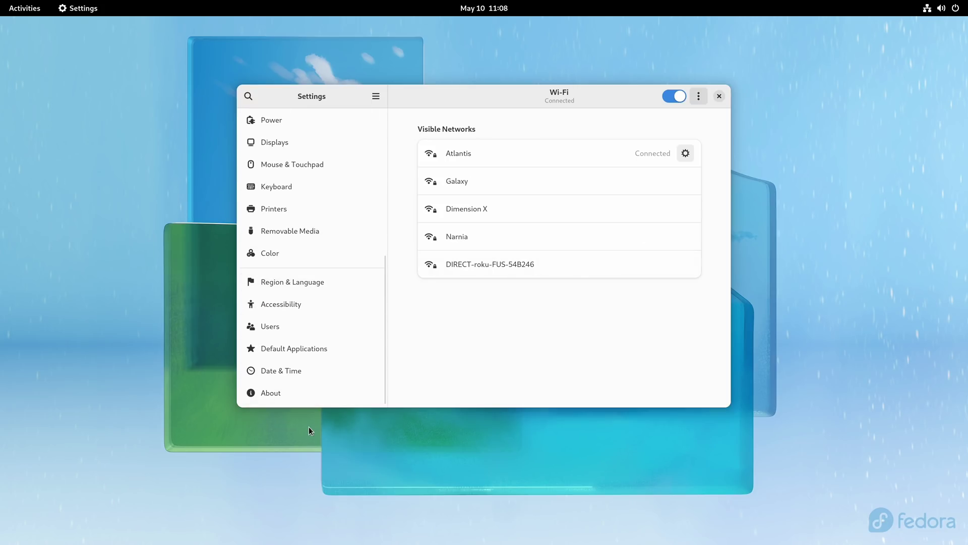
pyautogui.click(301, 392)
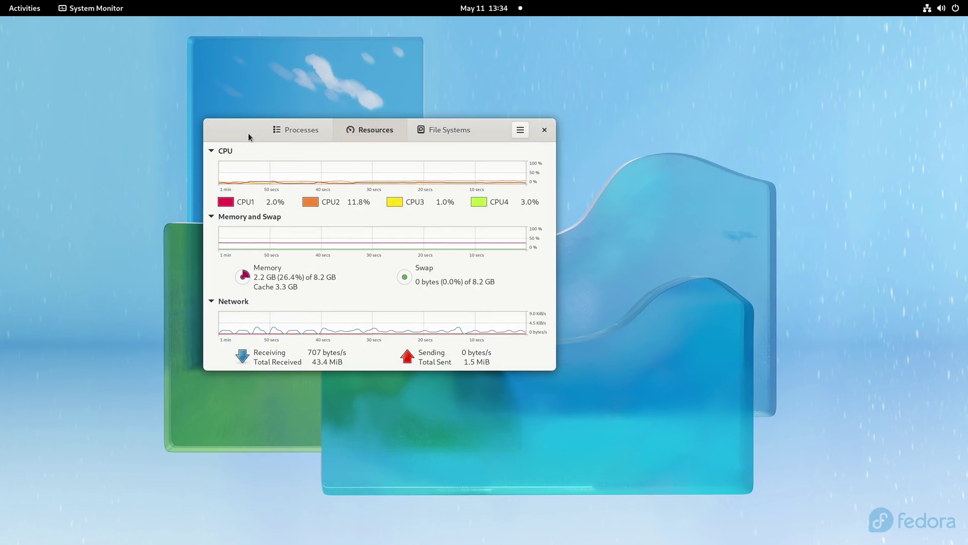
# Step: Open the Files app on the next, empty workspace
pyautogui.press('super')
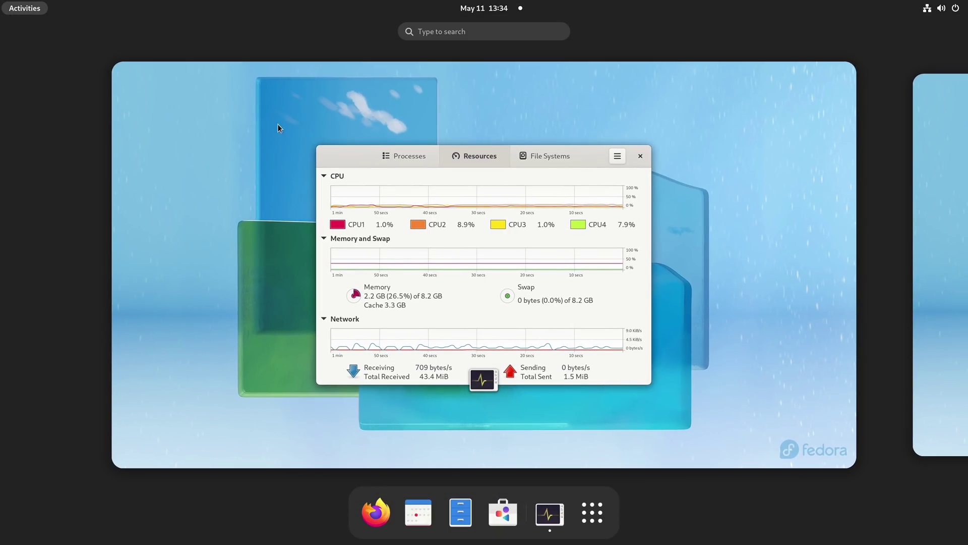
pyautogui.click(935, 313)
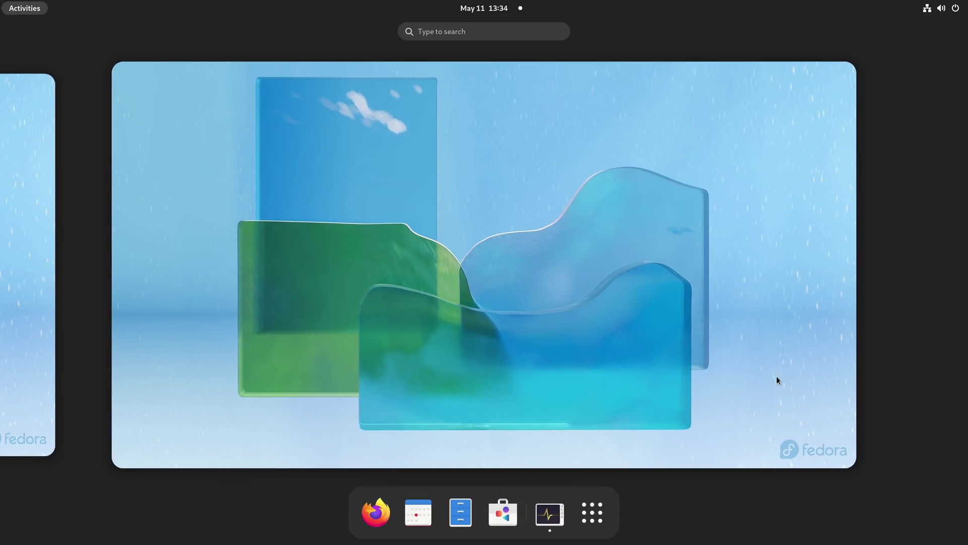
pyautogui.click(461, 513)
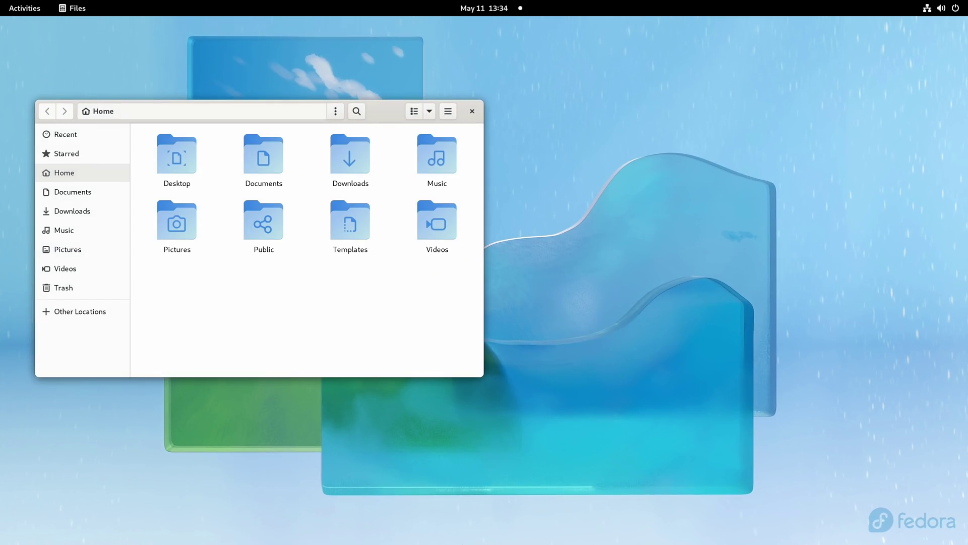
# Step: Launch LibreOffice Writer on another empty workspace, then move back two workspaces to System Monitor
pyautogui.click(24, 8)
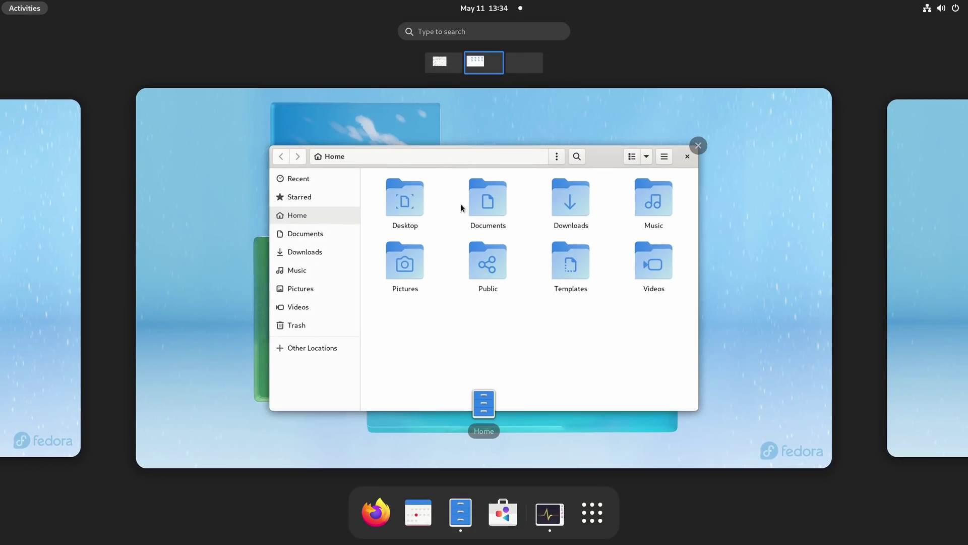
pyautogui.click(924, 249)
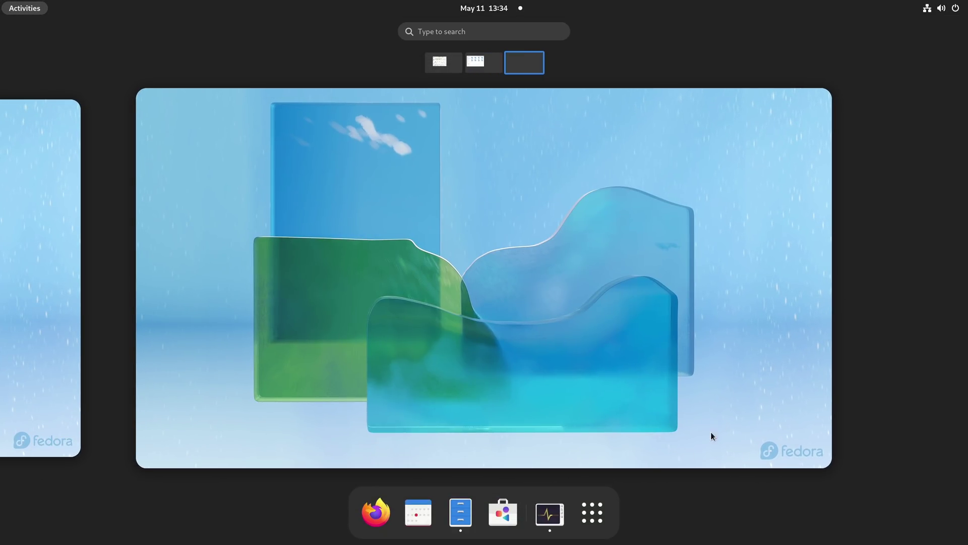
pyautogui.click(593, 514)
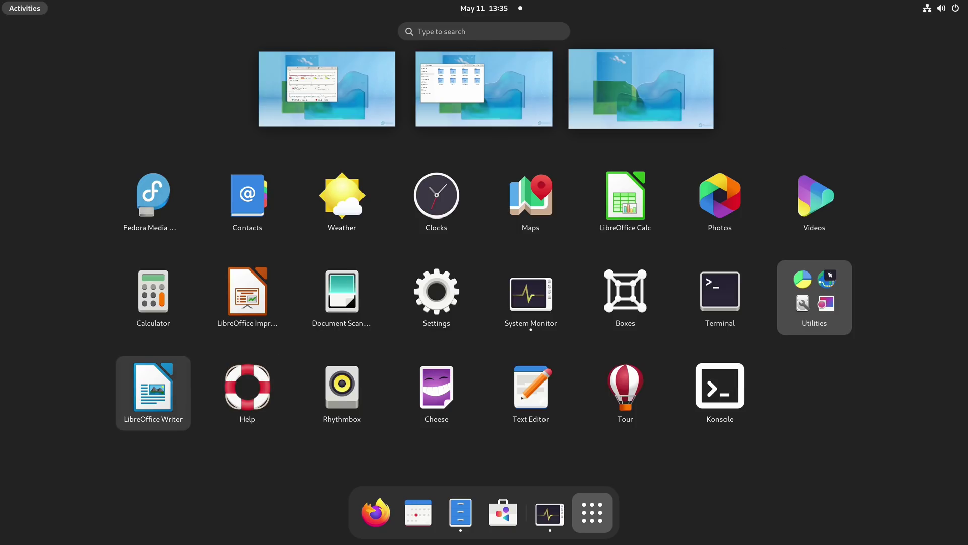
pyautogui.click(174, 387)
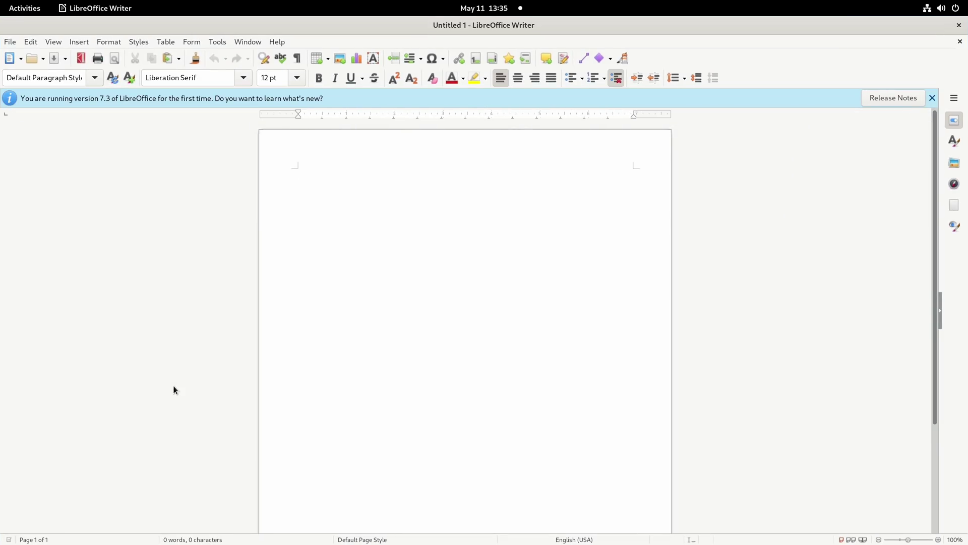
pyautogui.hotkey('ctrl', 'alt', 'Left')
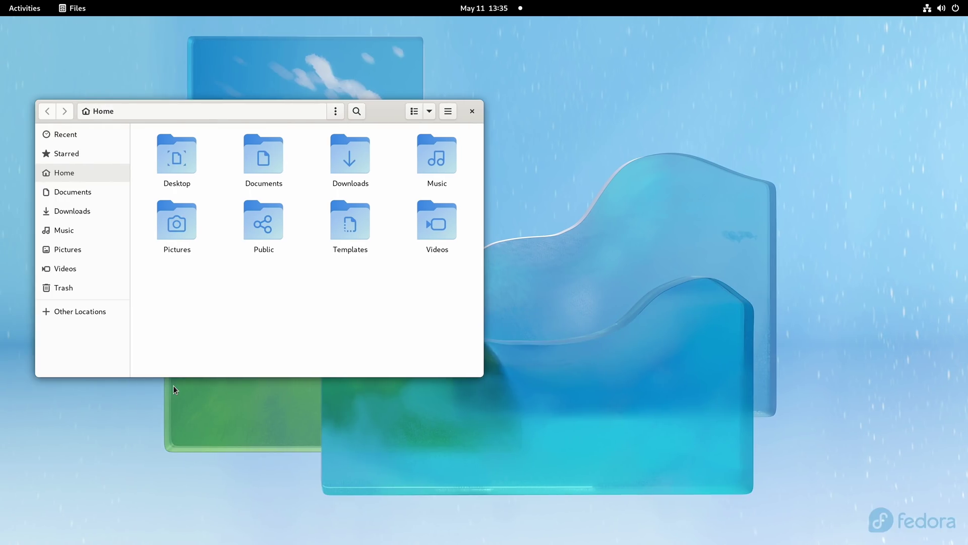
pyautogui.hotkey('ctrl', 'alt', 'Left')
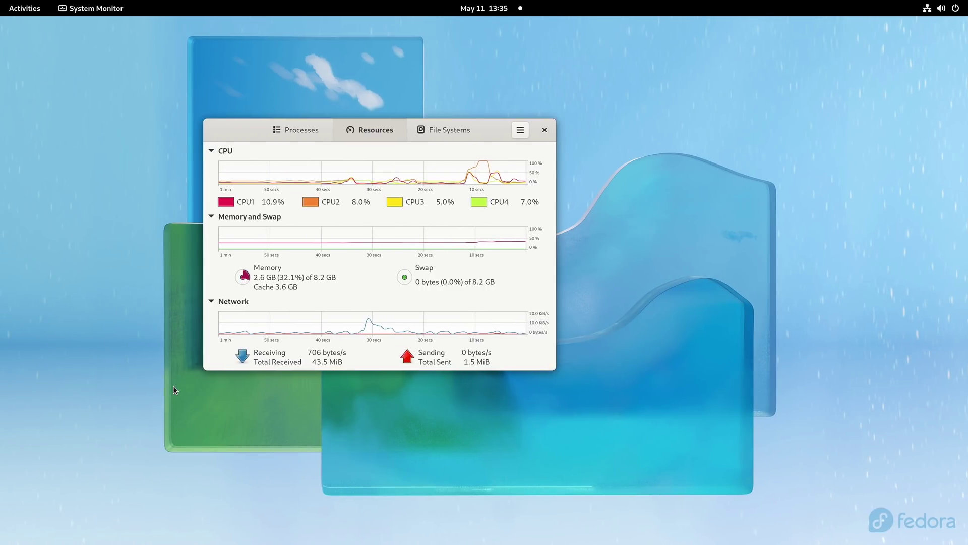
# Step: Switch one workspace to the right to show the Files window on Home again
pyautogui.hotkey('ctrl', 'alt', 'Right')
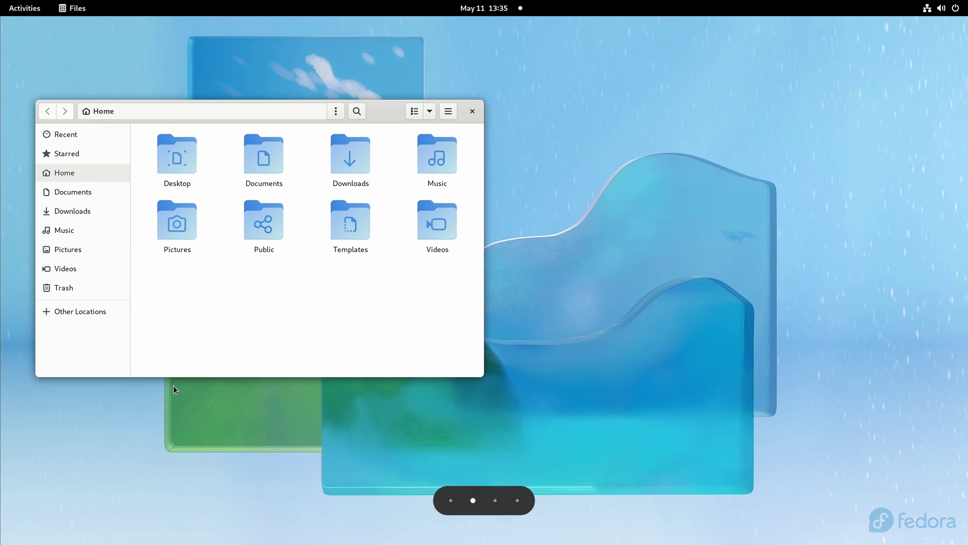